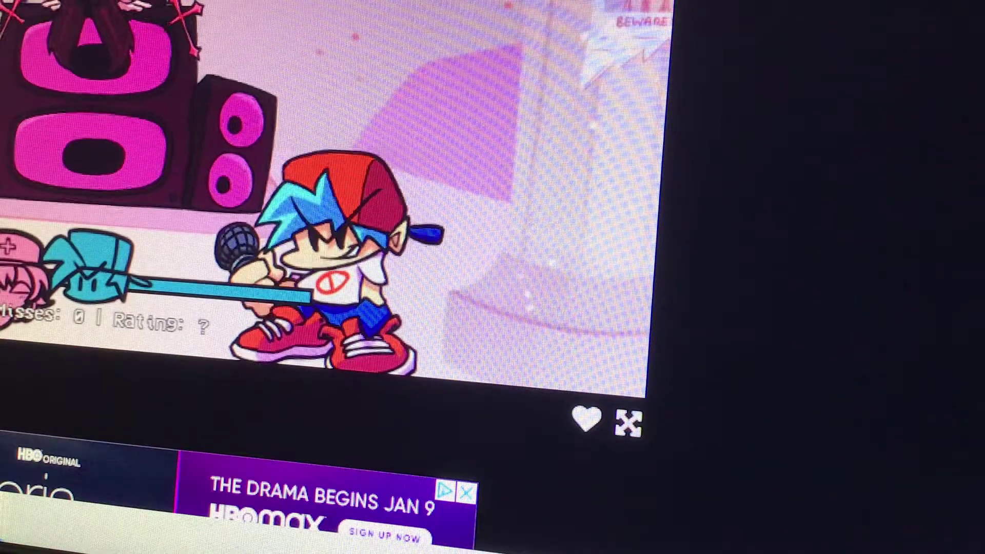
key(Left)
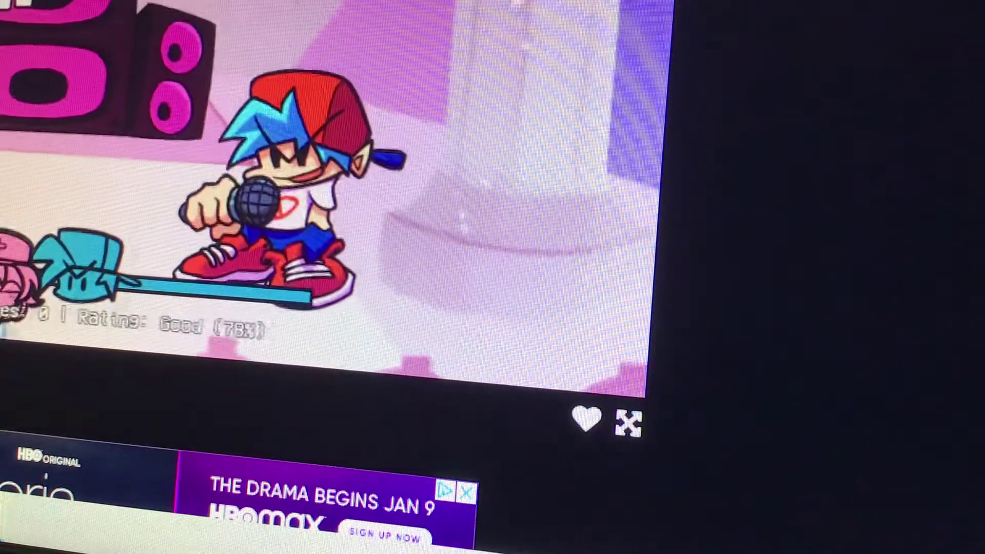
key(Left)
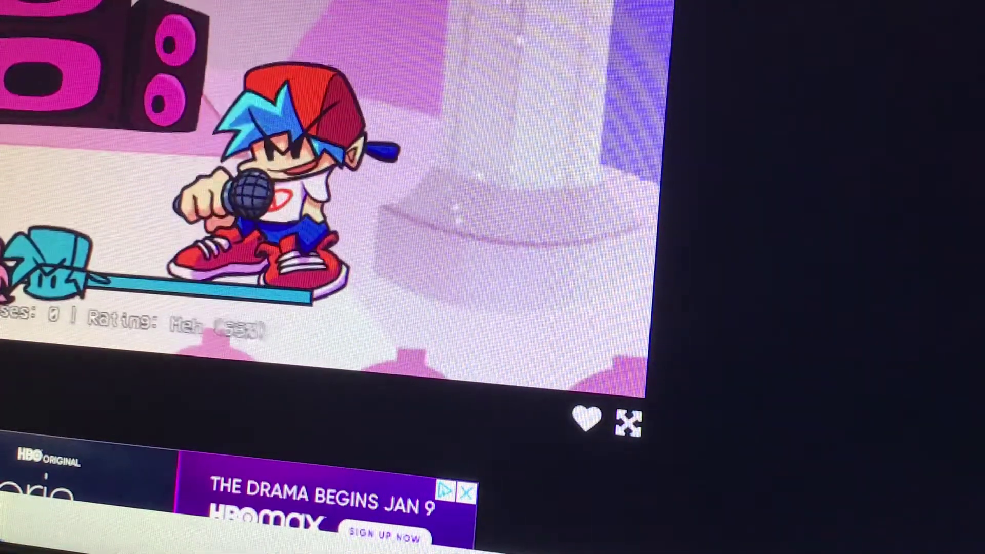
key(Up)
key(Left)
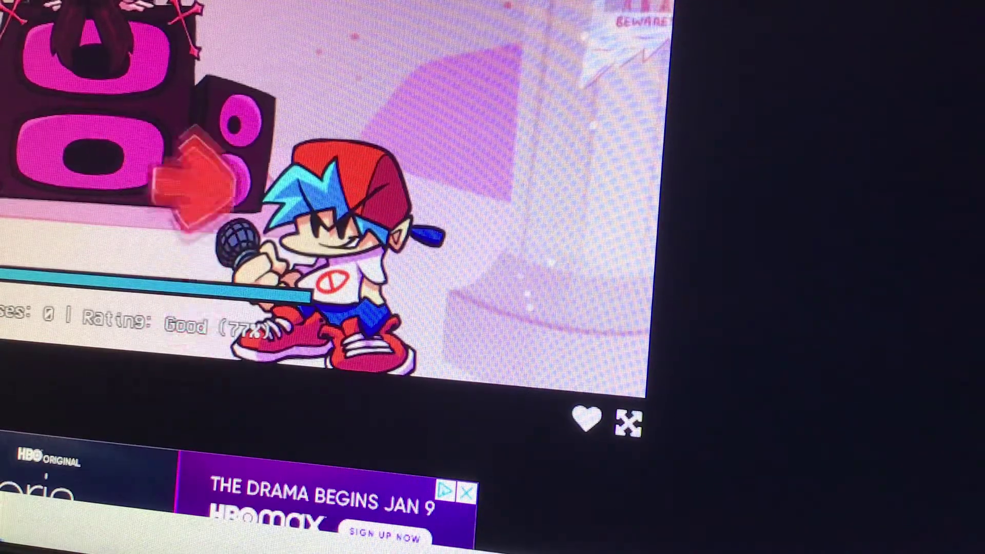
key(Right)
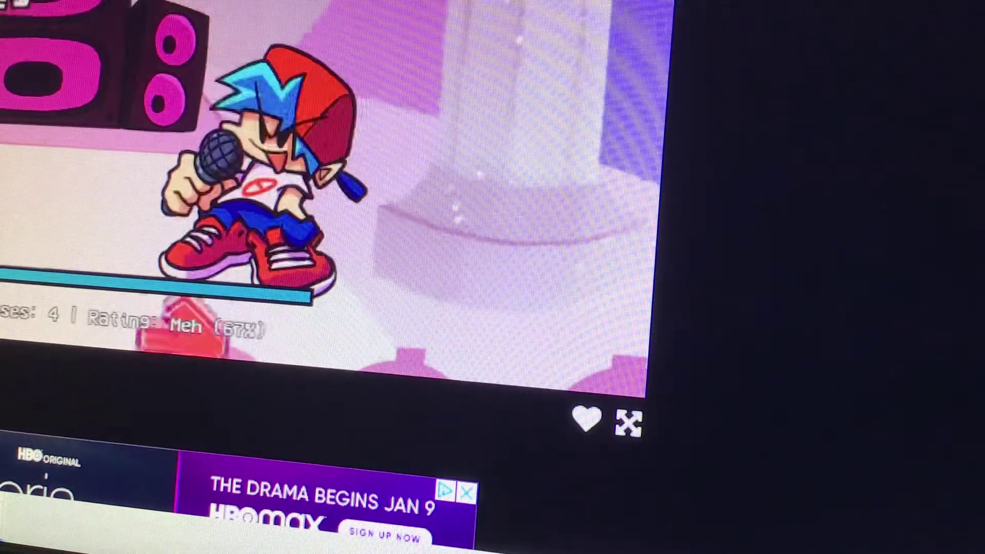
key(Left)
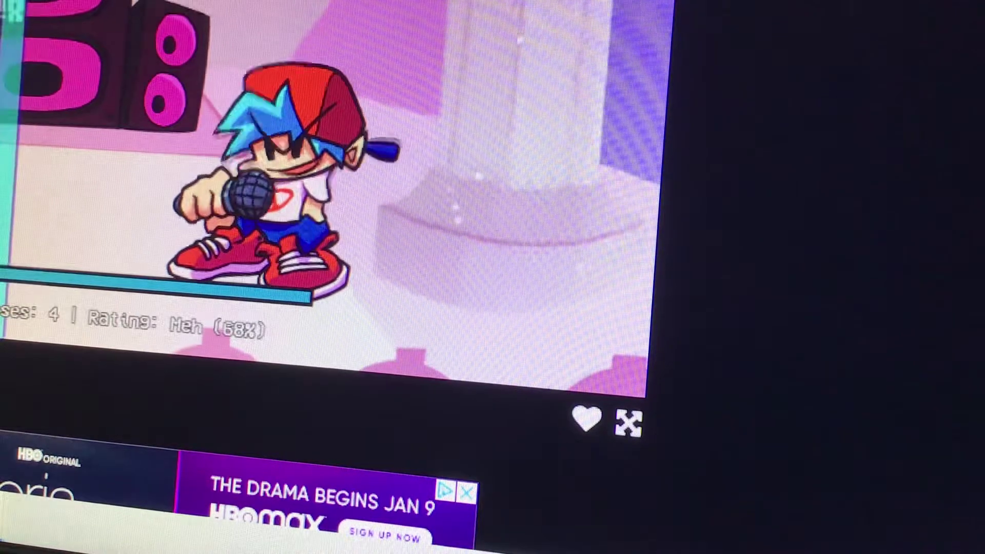